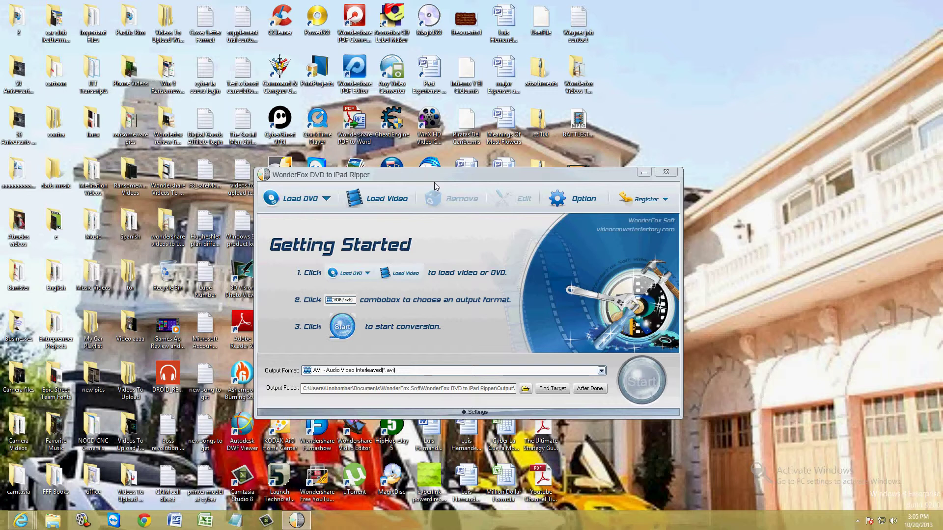
- Load only the DVD's main movie into the ripper using the Main Movie load mode
left_click_drag(435, 182, 447, 175)
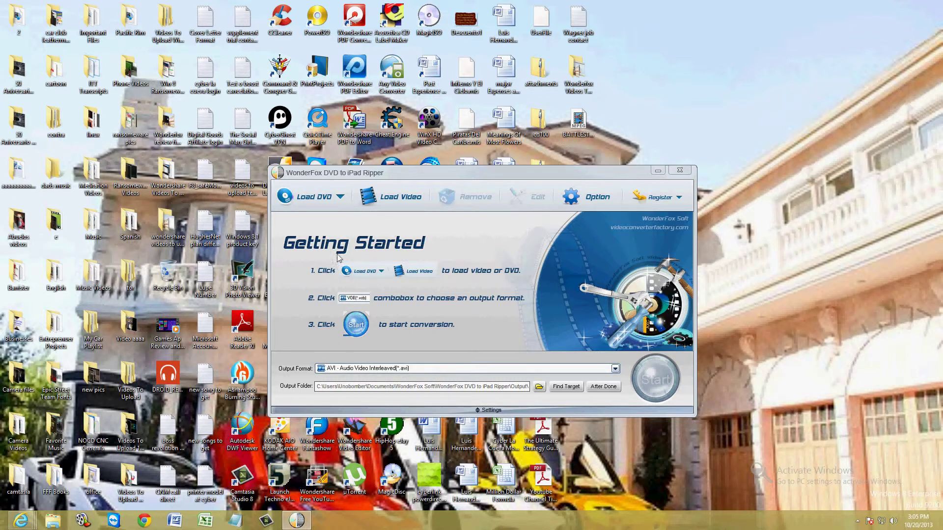
left_click(314, 197)
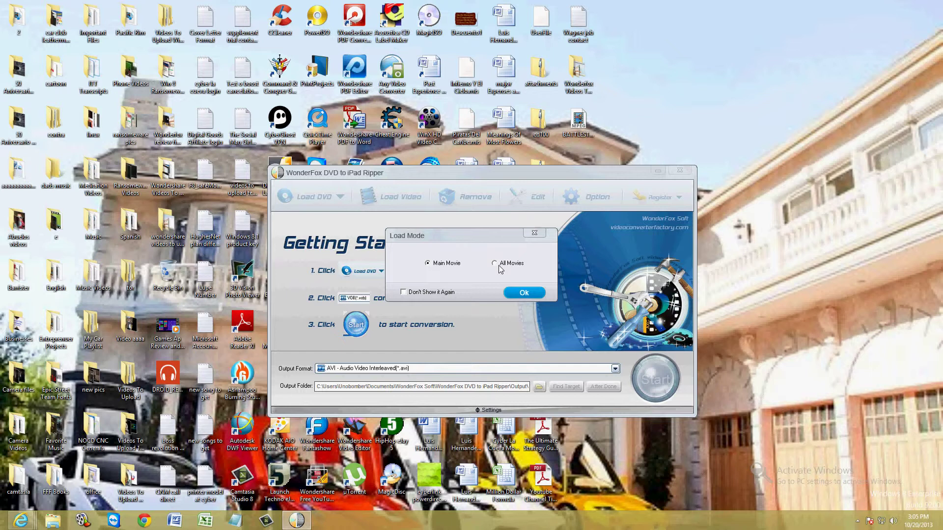
left_click(429, 267)
left_click(535, 298)
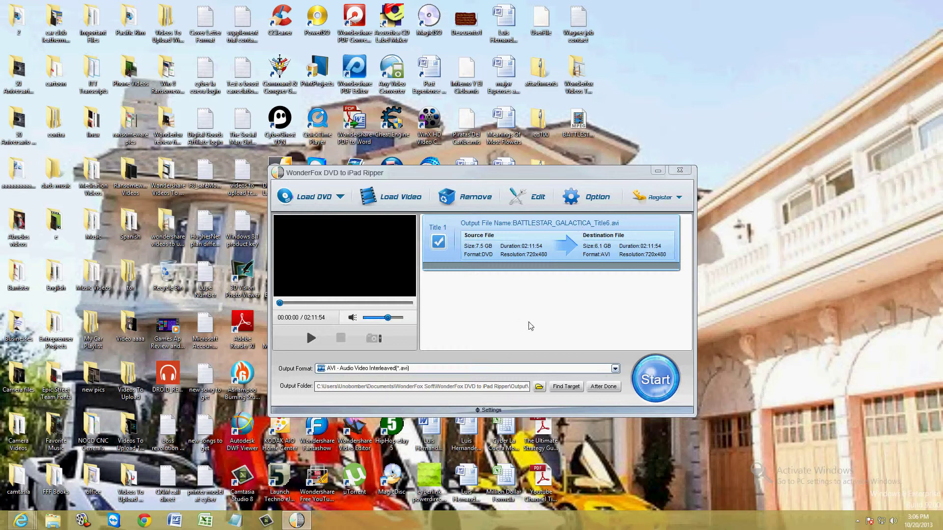
- Pick The New iPad (MP4) from the Apple device formats as the output format
left_click(361, 365)
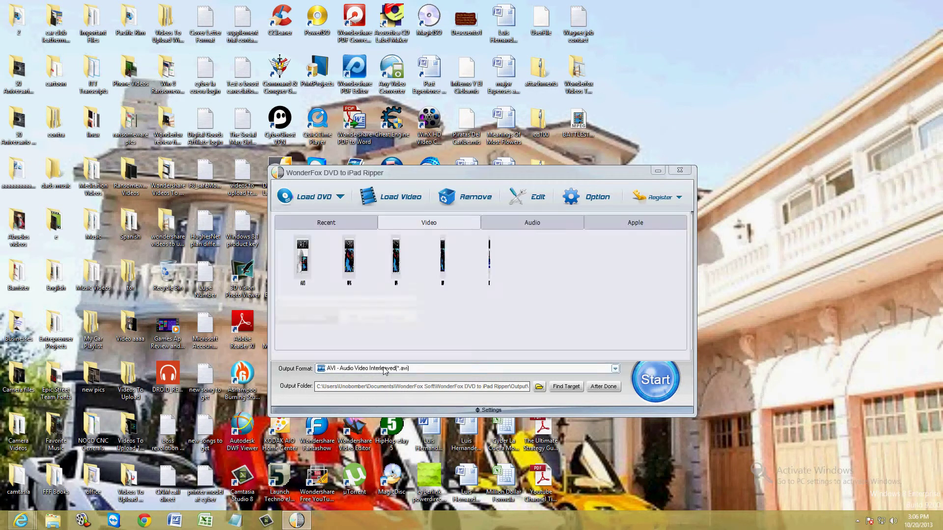
left_click(435, 305)
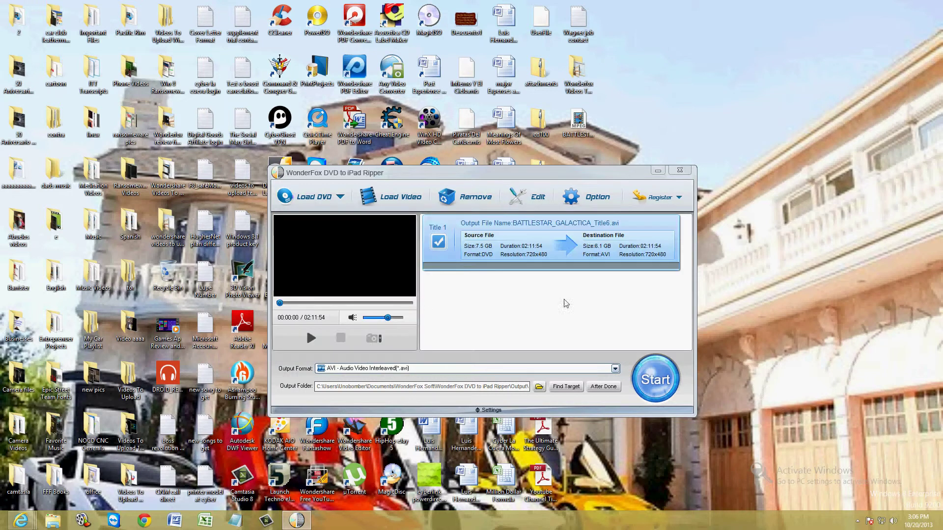
left_click(412, 370)
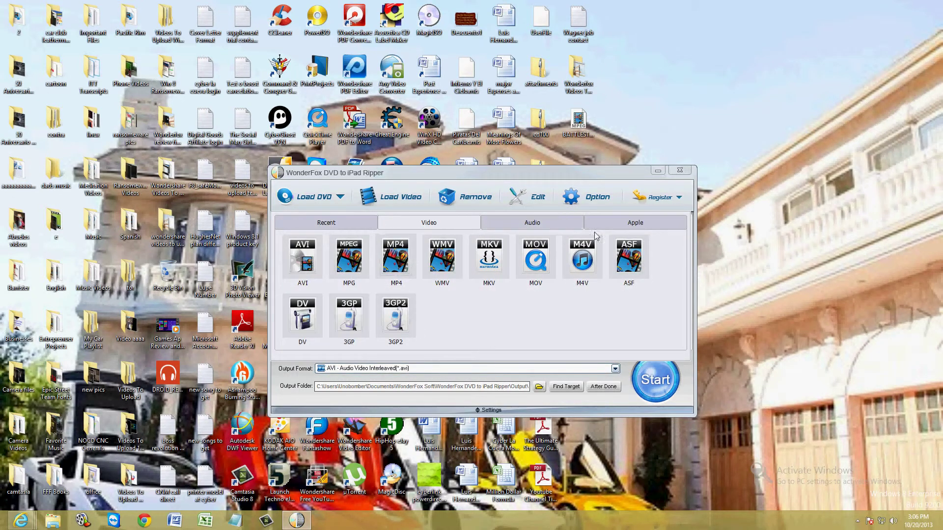
left_click(624, 229)
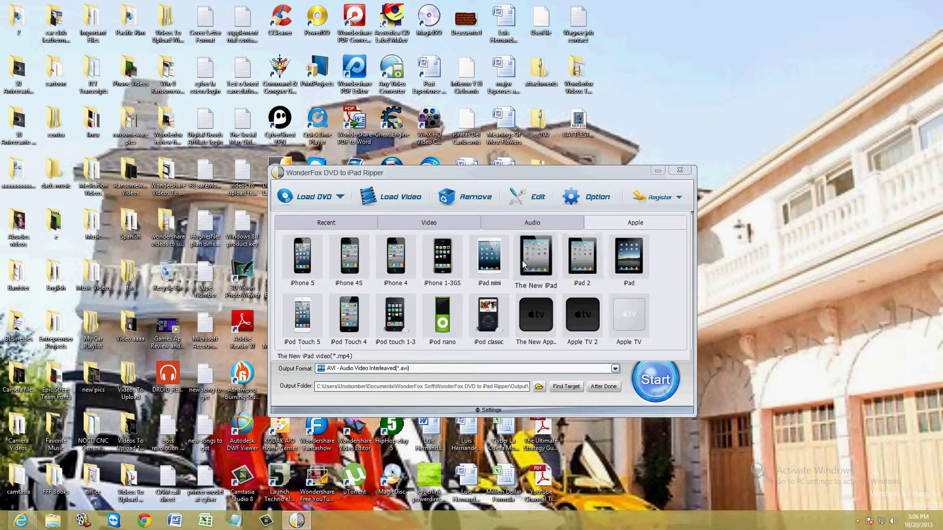
left_click(539, 266)
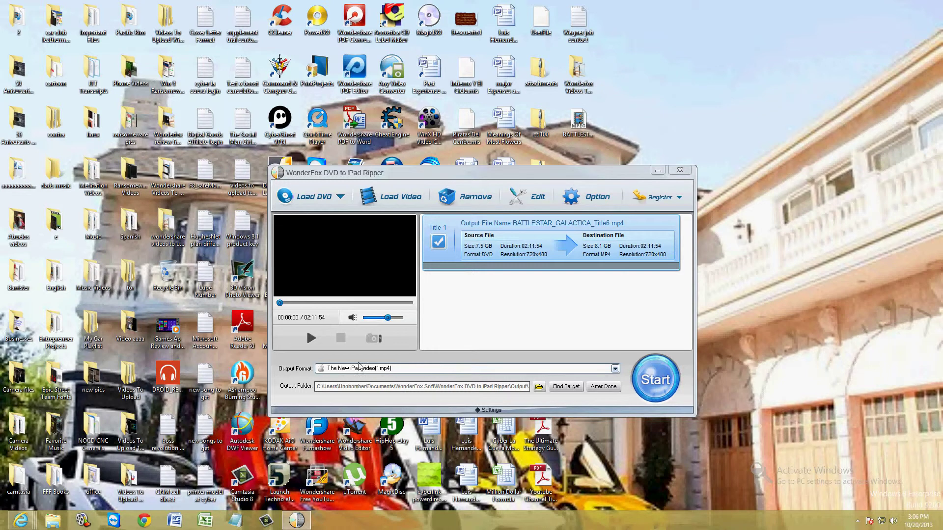
left_click(540, 389)
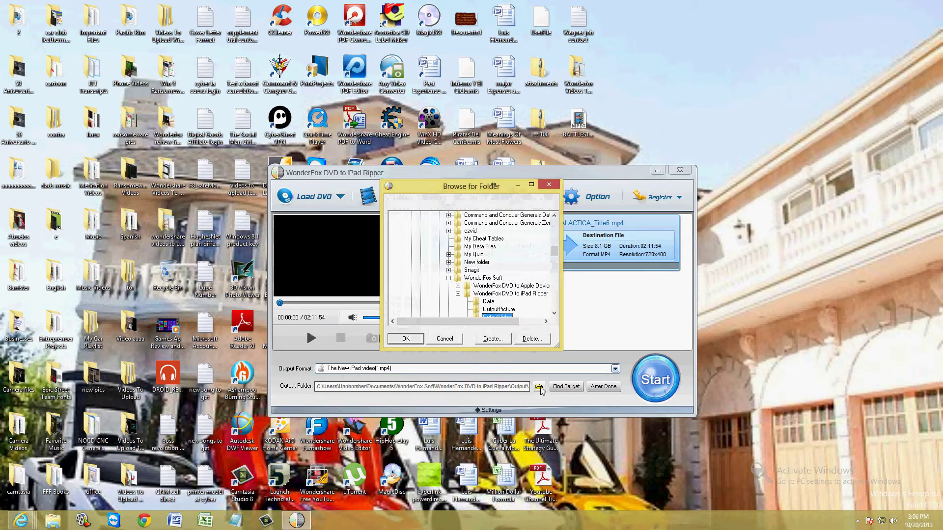
- Select Desktop as the output folder in Browse for Folder
key("Home")
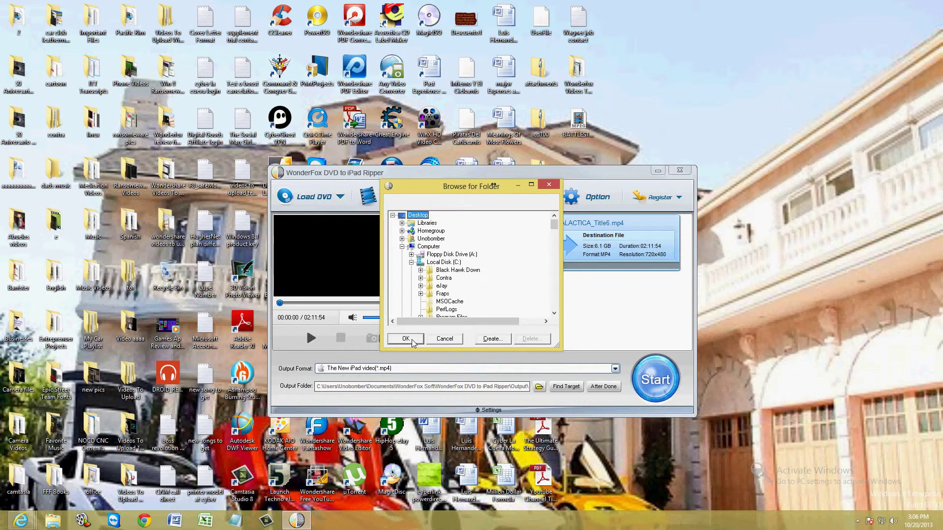
left_click(406, 340)
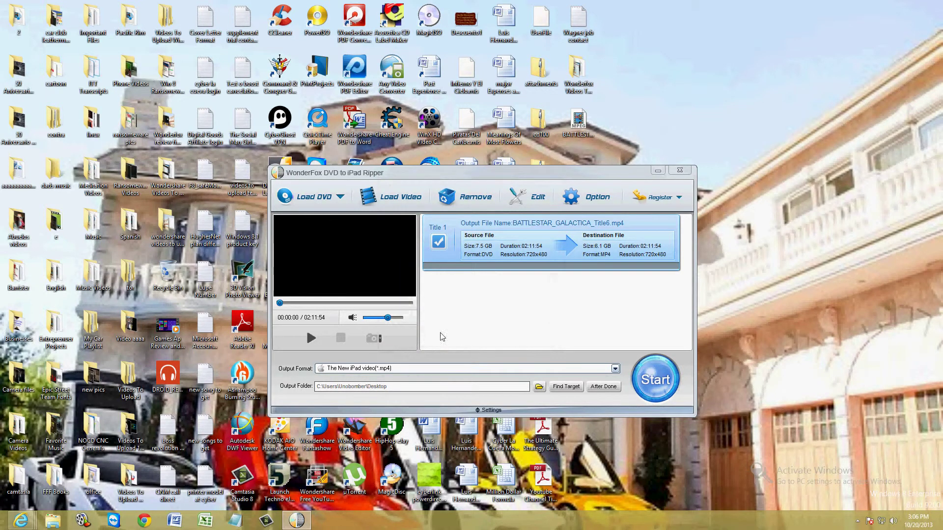
- Start the conversion, choose Remind Later on the registration prompt, and cancel at about 6%
left_click(662, 370)
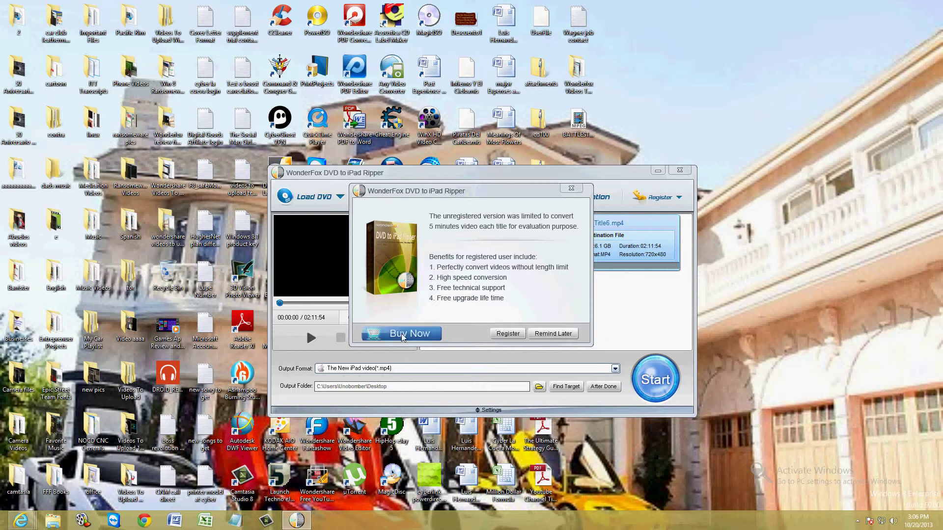
left_click(544, 336)
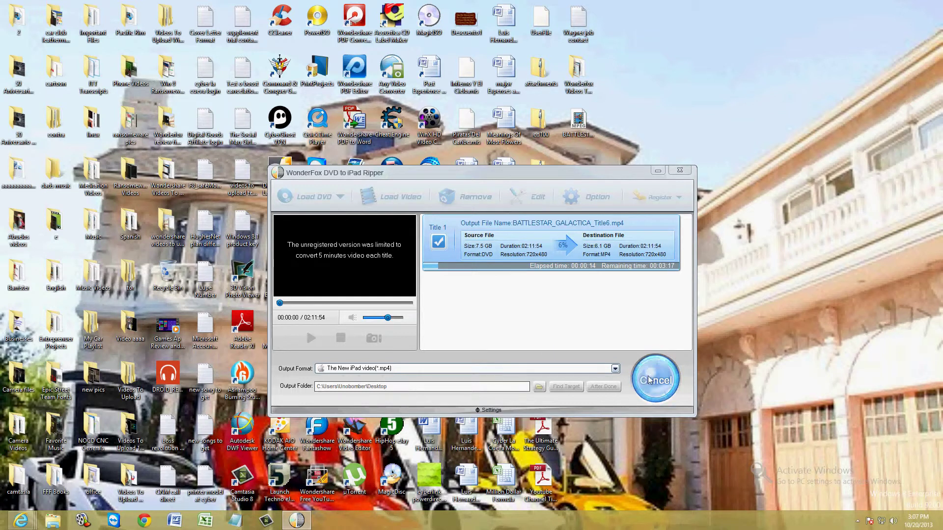
left_click(635, 389)
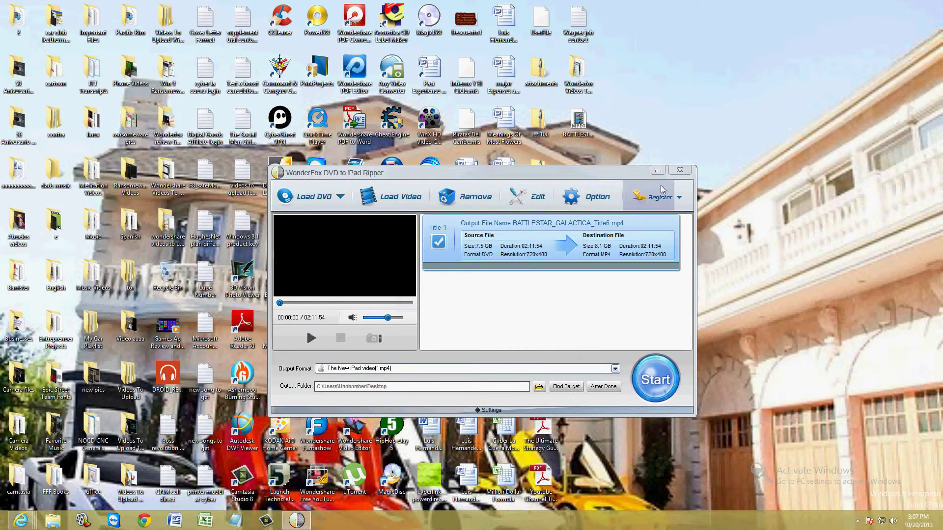
left_click(680, 171)
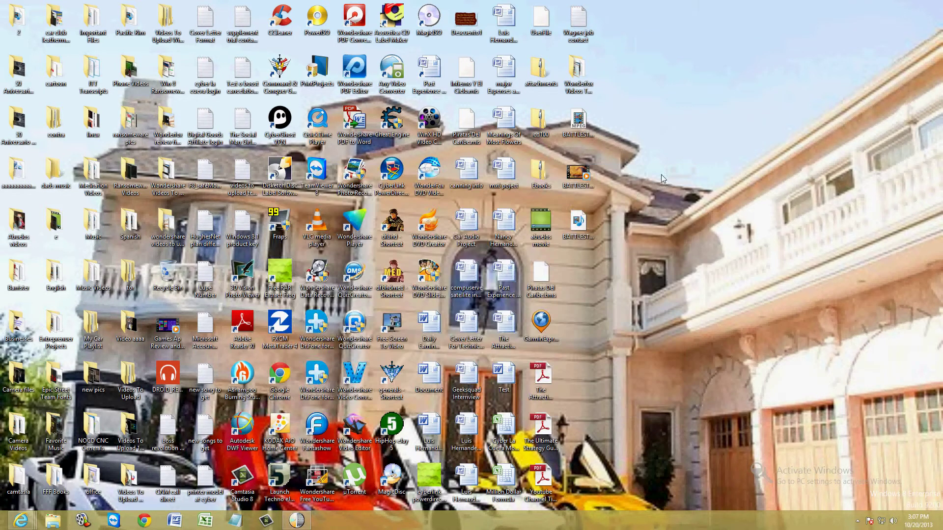
- Play the BATTLESTAR_GALACTICA MP4 in Windows Media Player, seek to the Universal logo, then close it
double_click(578, 229)
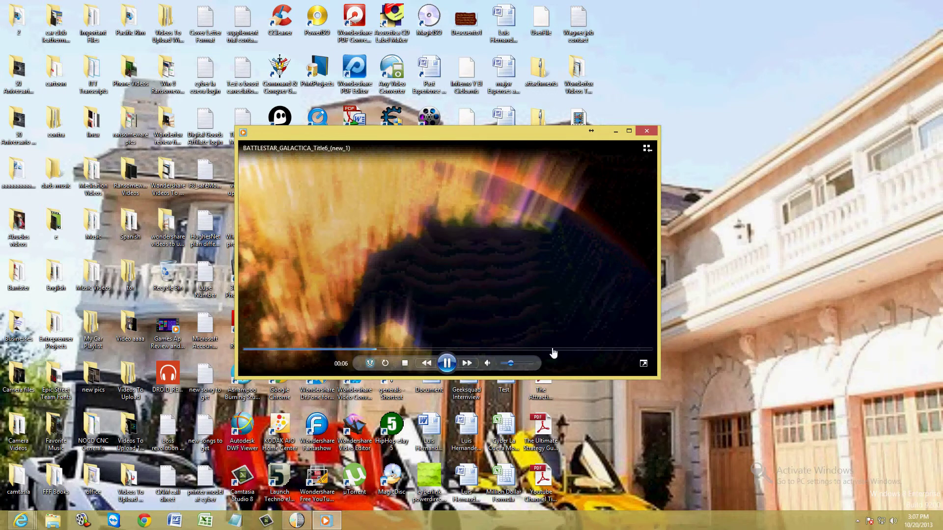
double_click(516, 302)
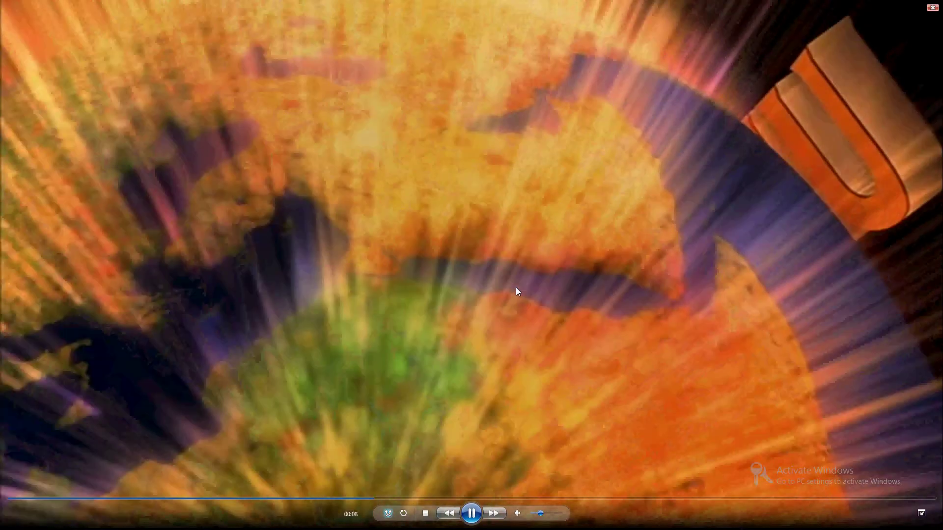
double_click(518, 291)
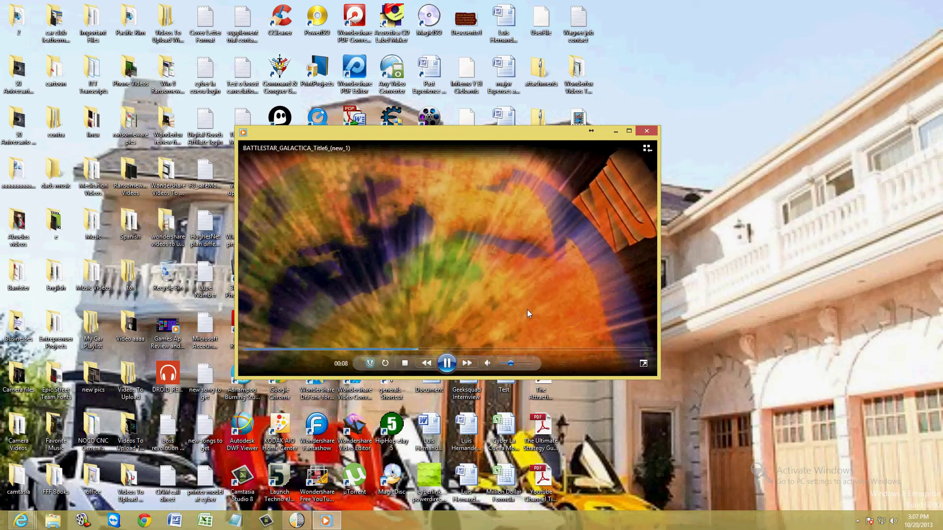
left_click(517, 350)
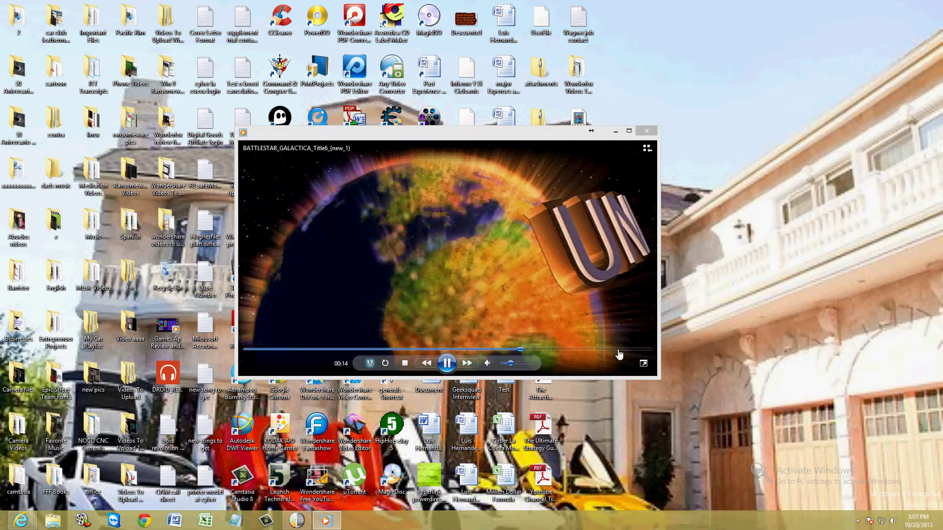
left_click(622, 350)
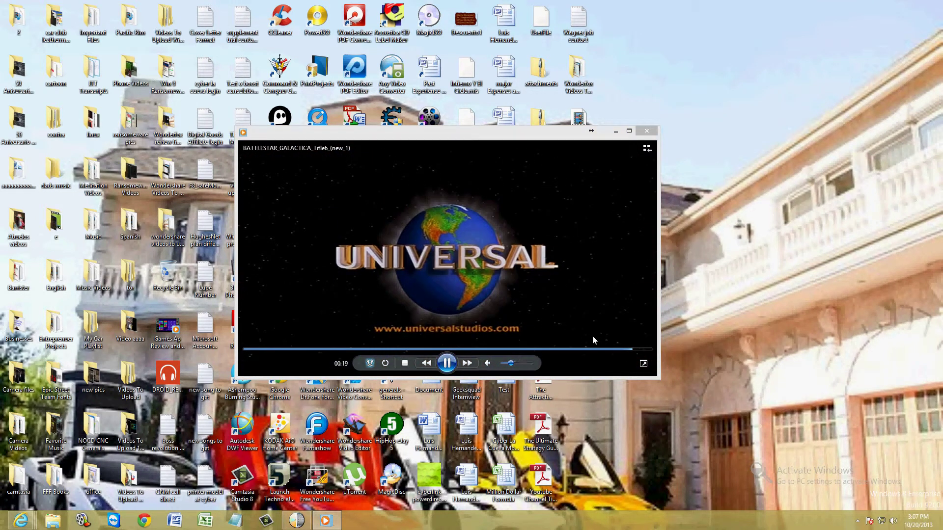
left_click(645, 132)
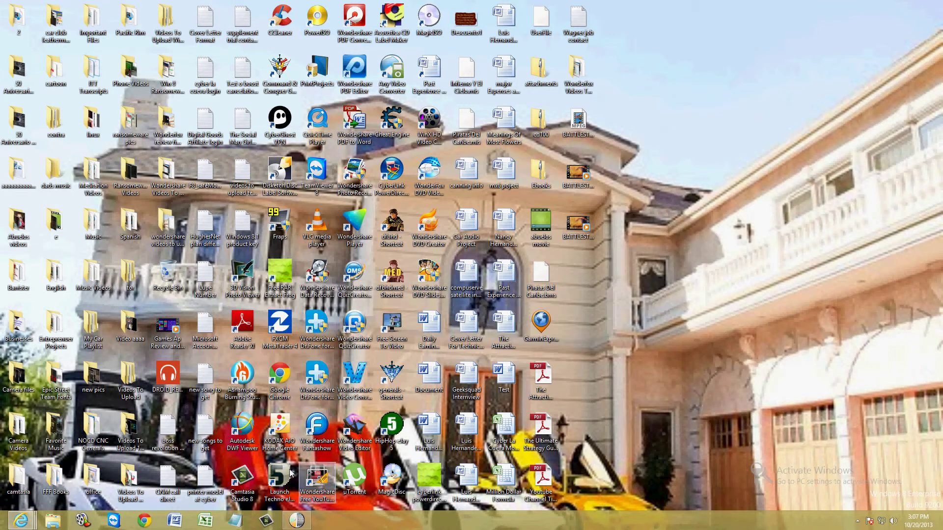
left_click(297, 521)
- Reposition the ripper window and browse the Audio and Video output format choices
left_click_drag(522, 179, 515, 162)
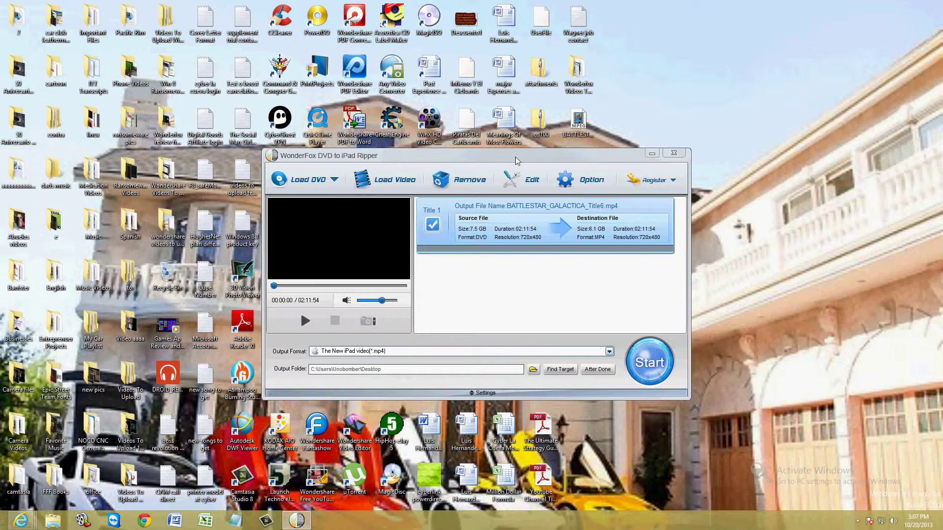
left_click_drag(477, 158, 498, 170)
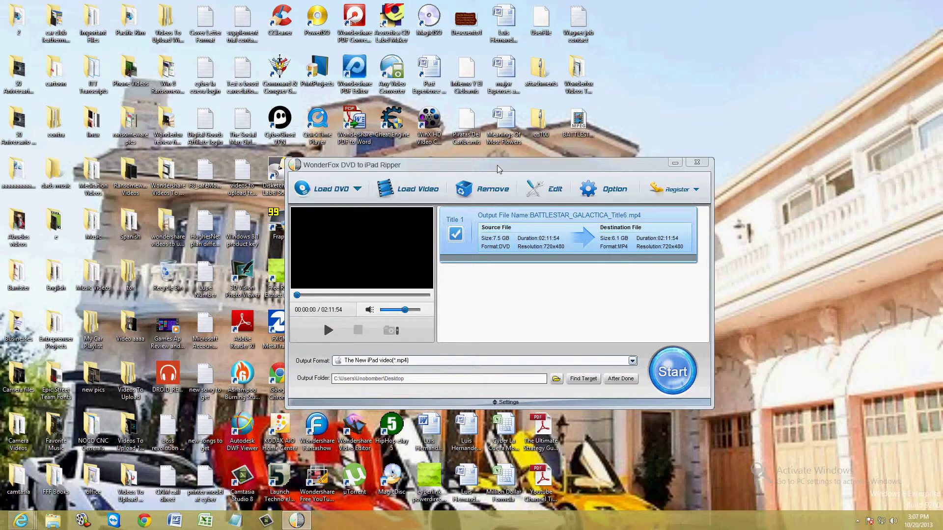
left_click(435, 362)
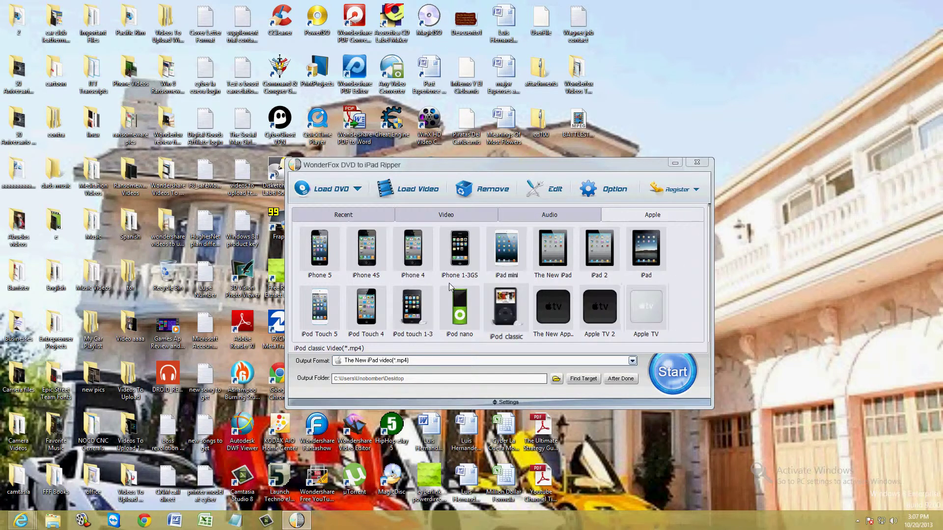
left_click(569, 222)
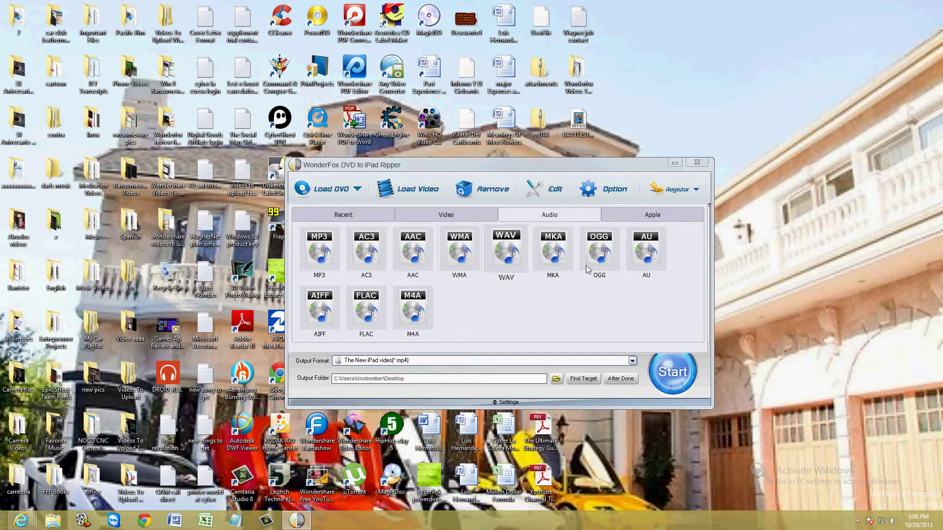
left_click(453, 217)
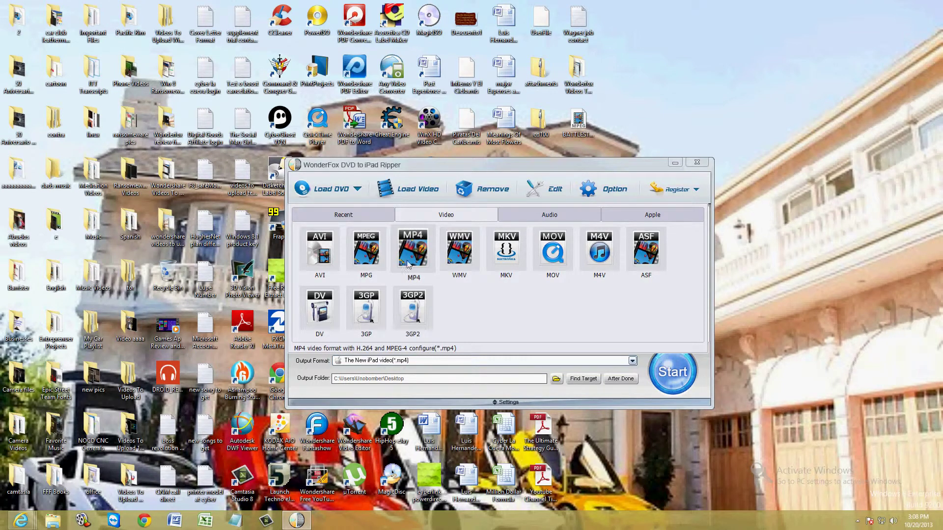
- Show the Recent formats list, where The New iPad appears
left_click(343, 215)
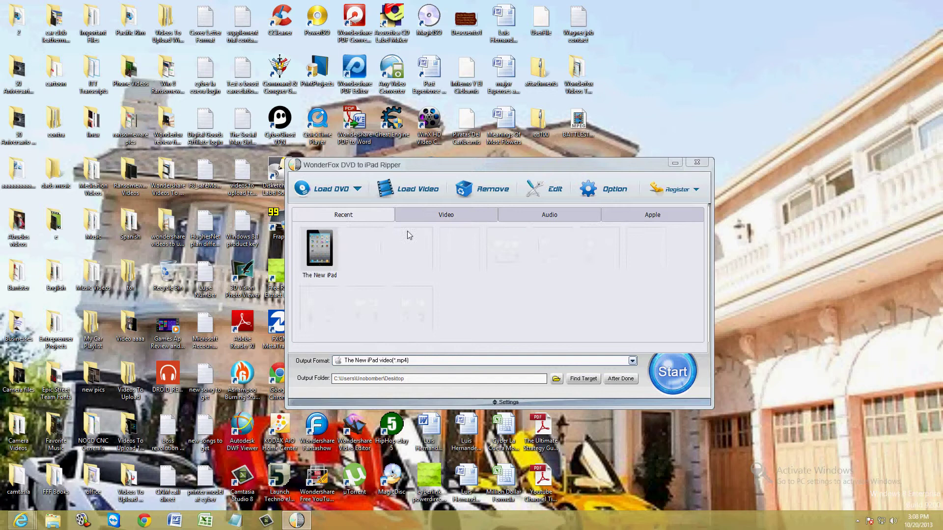